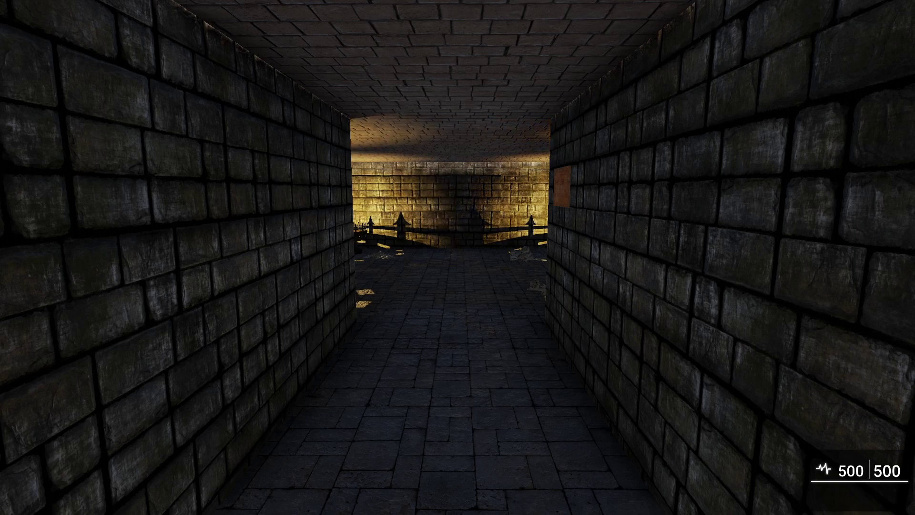
- Walk down the corridor in the test game, read the wooden sign and inspect the red potion on the ledge
{"action": "key", "text": "w"}
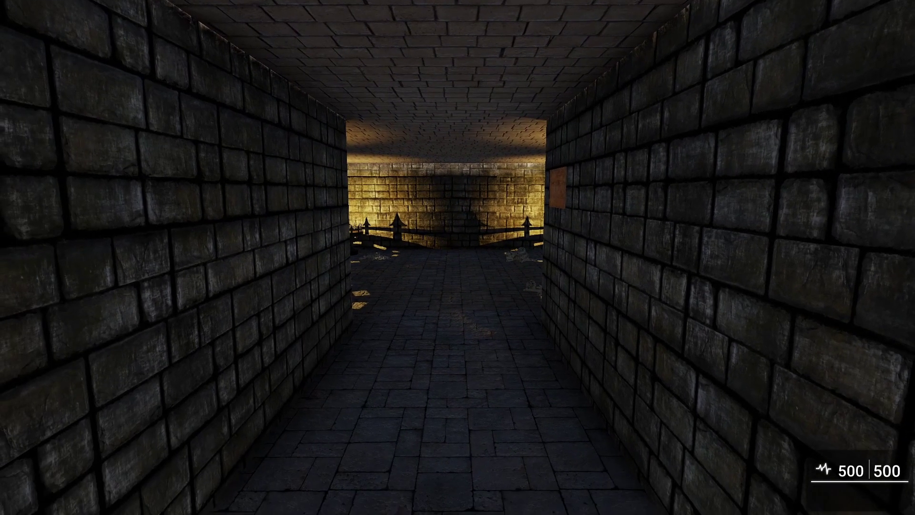
{"action": "key", "text": "w"}
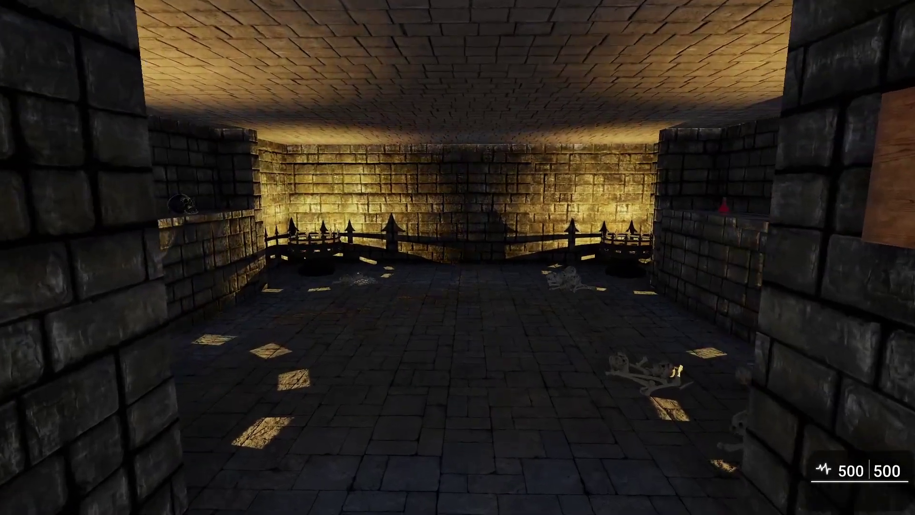
{"action": "key", "text": "w"}
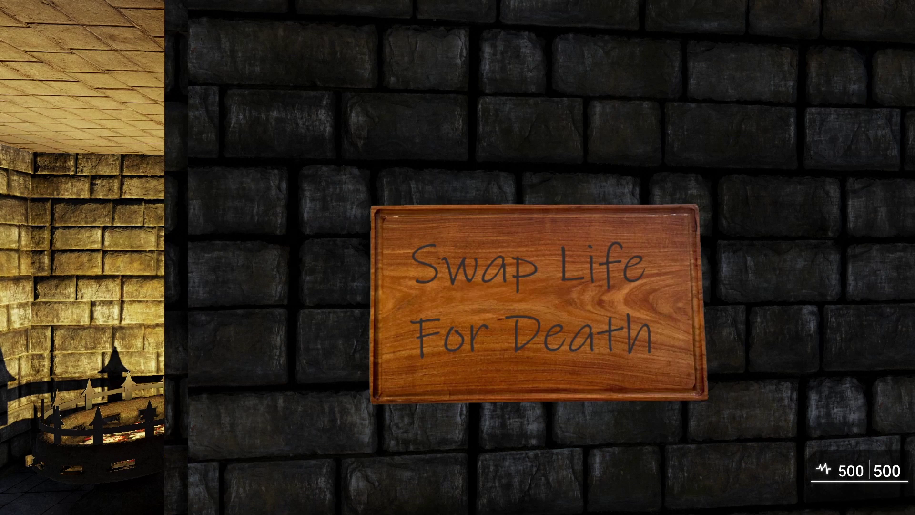
{"action": "key", "text": "e"}
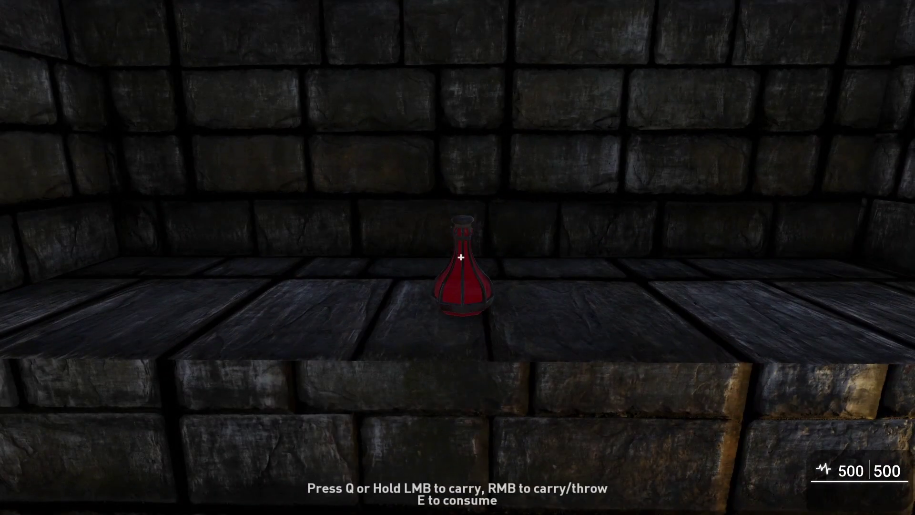
{"action": "key", "text": "s"}
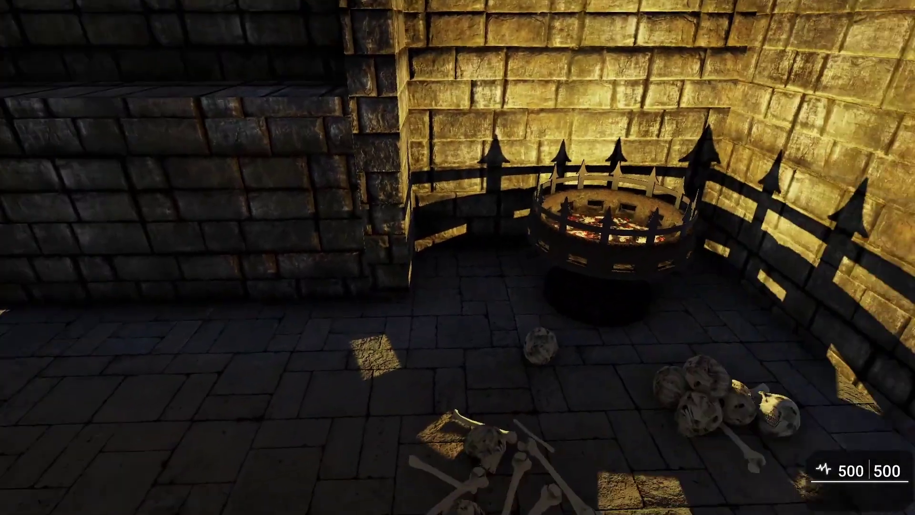
- Carry a loose skull from the floor near the fire pit to the potion's ledge in the test game
{"action": "key", "text": "w"}
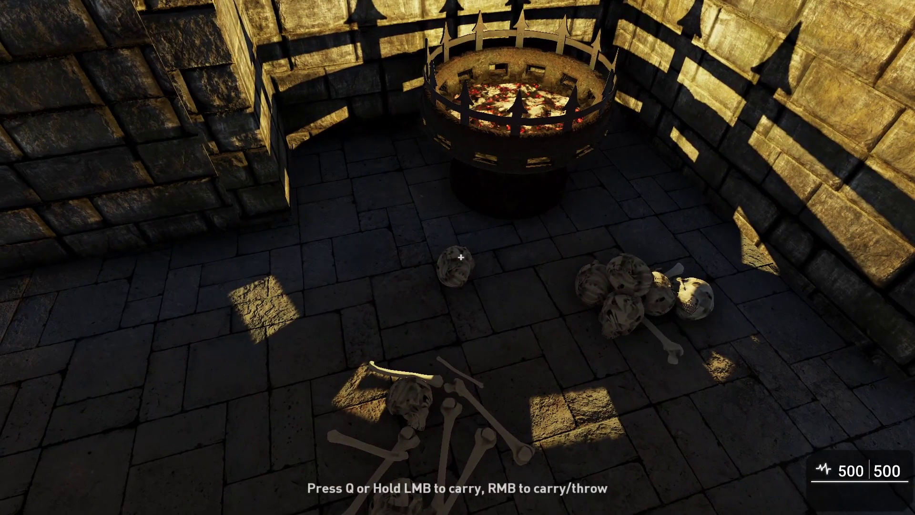
{"action": "right_click_drag", "start_coordinate": [461, 257], "coordinate": [457, 258]}
{"action": "key", "text": "w"}
{"action": "key", "text": "s"}
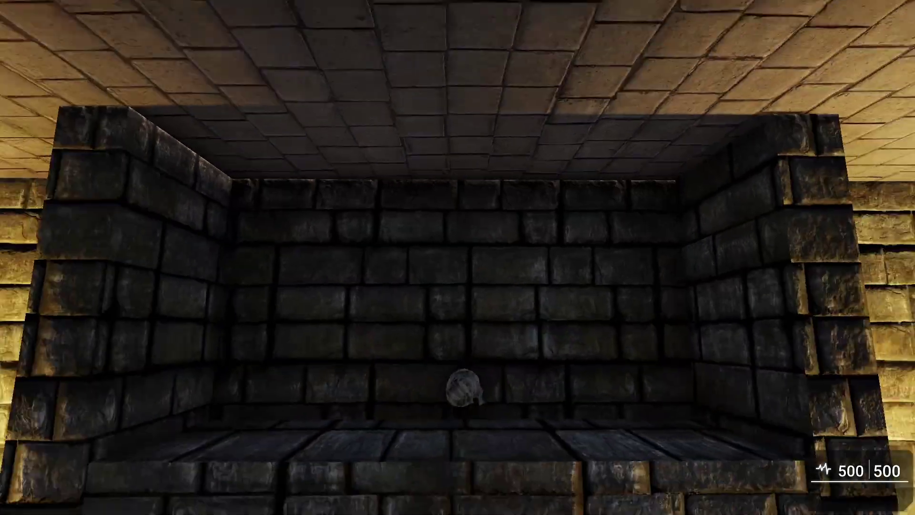
- Walk through the opening in the far wall, look back at the room and end the test game
{"action": "key", "text": "w"}
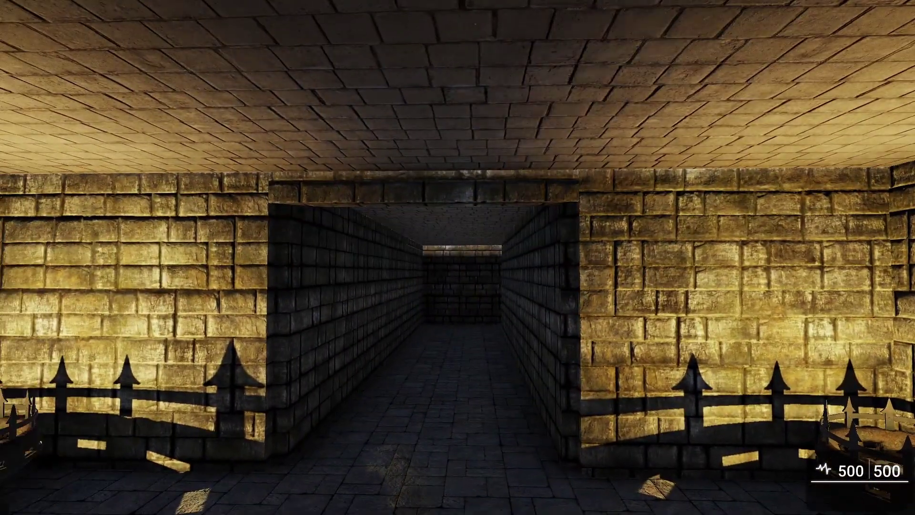
{"action": "key", "text": "w"}
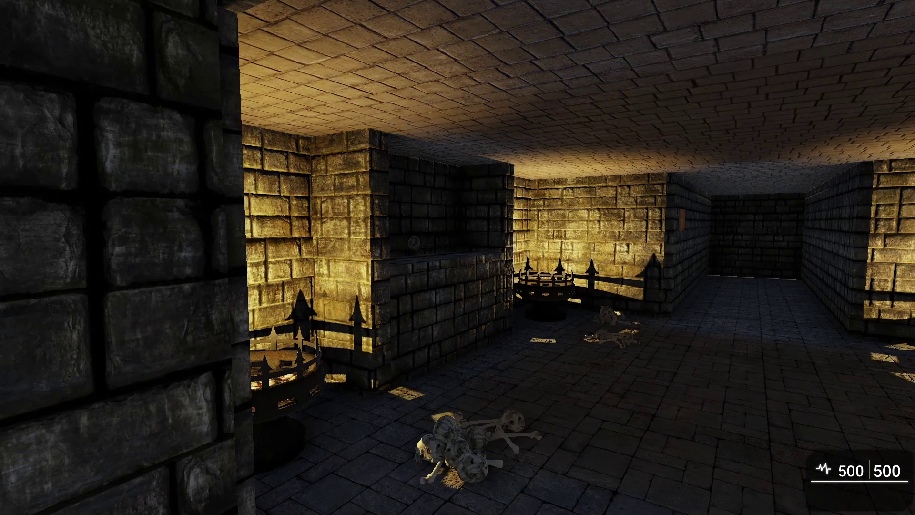
{"action": "key", "text": "Escape"}
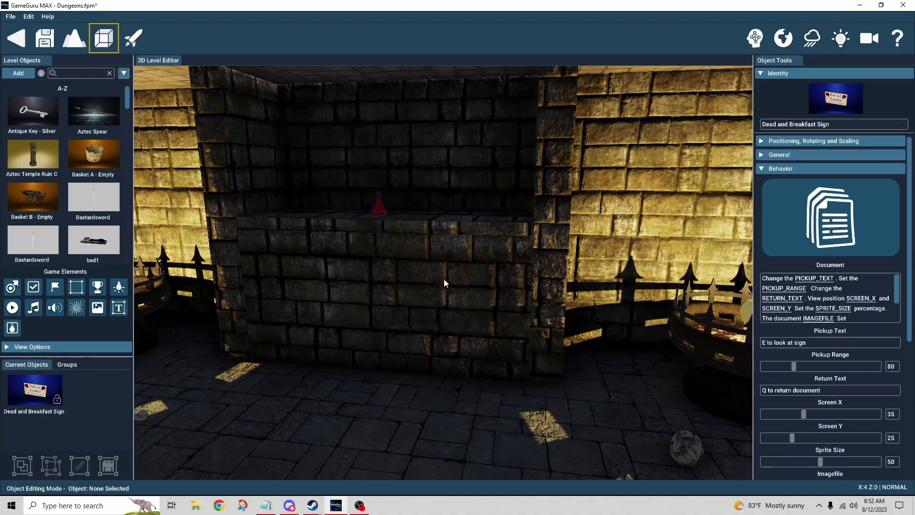
- Inspect the Weight Switch behavior on the wall block under the potion and the Carry Object behavior on the fire pit
{"action": "key", "text": "s"}
{"action": "right_click_drag", "start_coordinate": [444, 279], "coordinate": [456, 298]}
{"action": "key", "text": "w"}
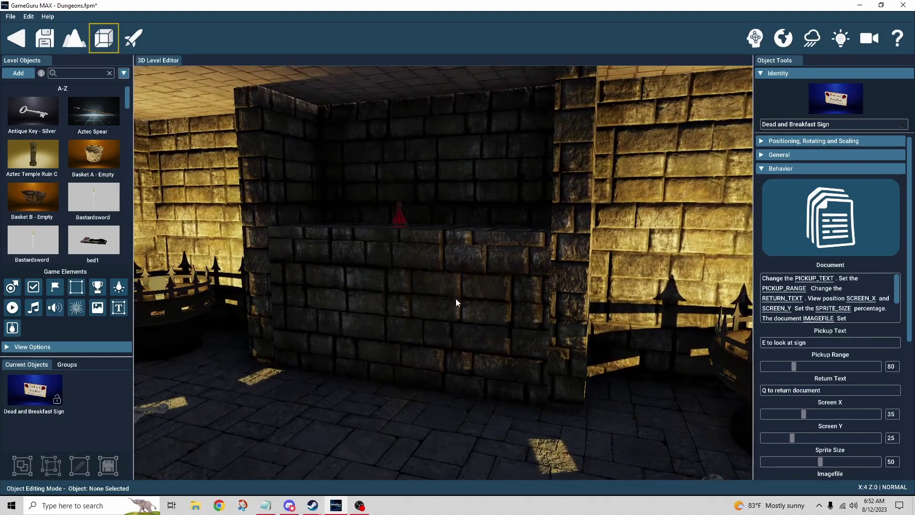
{"action": "left_click", "coordinate": [451, 320]}
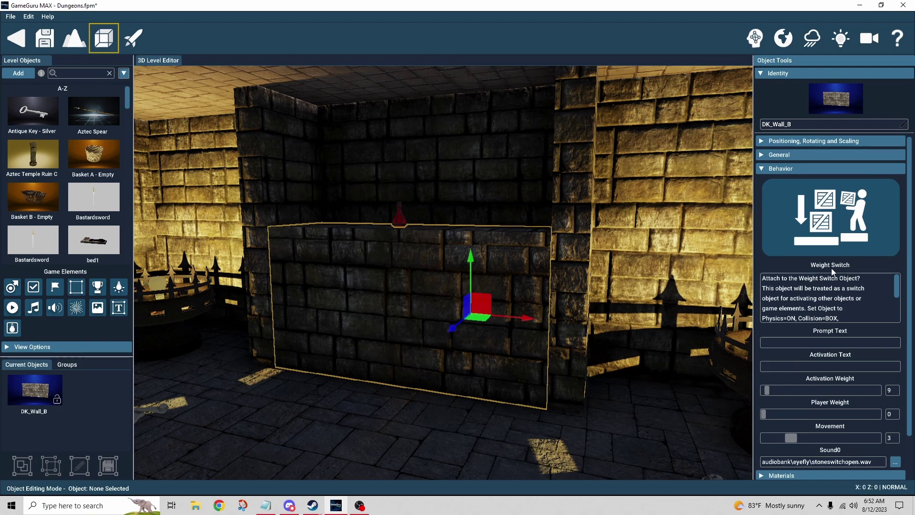
{"action": "right_click_drag", "start_coordinate": [610, 326], "coordinate": [608, 361]}
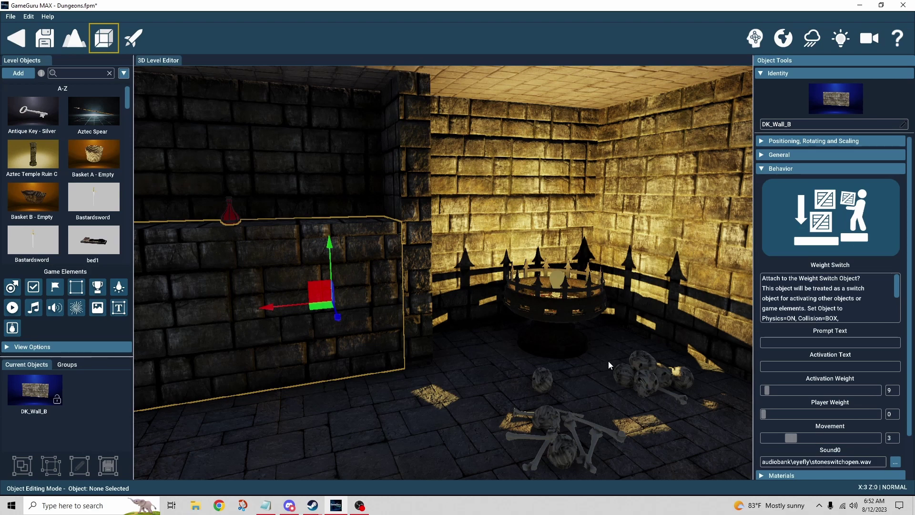
{"action": "left_click", "coordinate": [564, 322]}
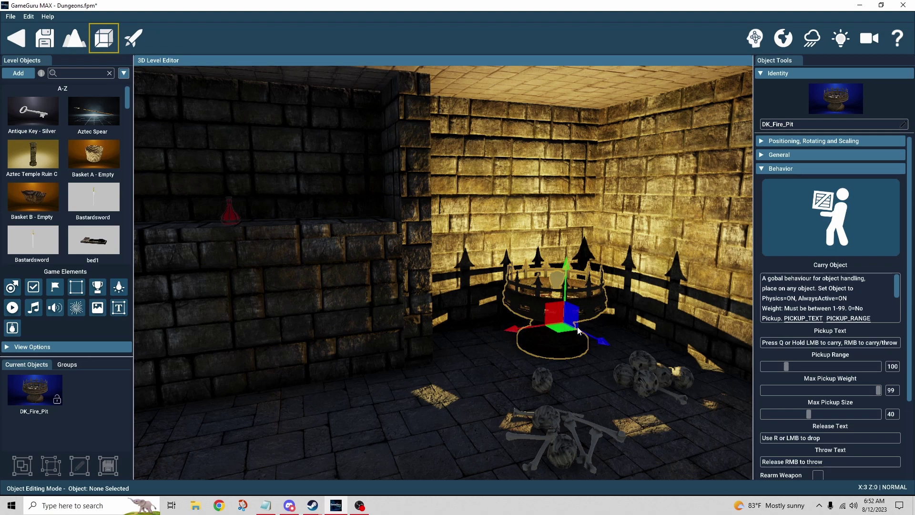
- Examine the loose skull's physics options and its object weight in the developer settings
{"action": "left_click", "coordinate": [536, 387]}
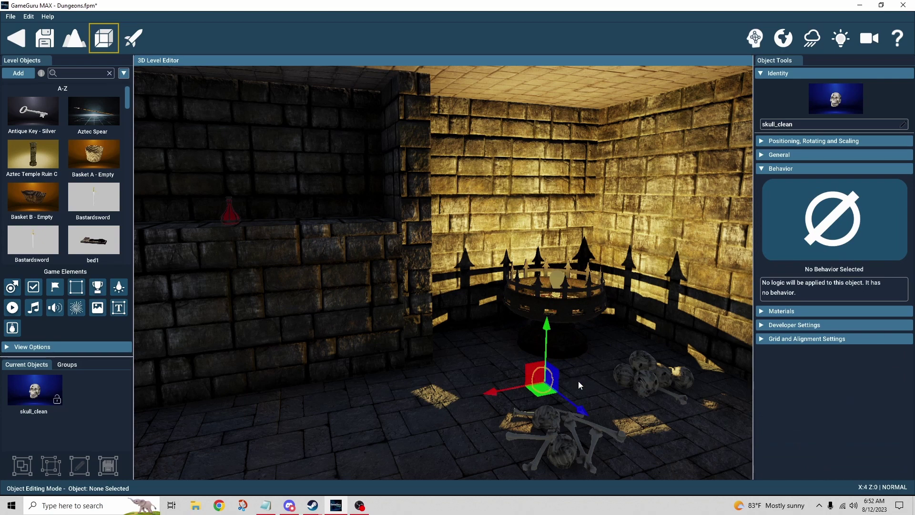
{"action": "left_click", "coordinate": [762, 168]}
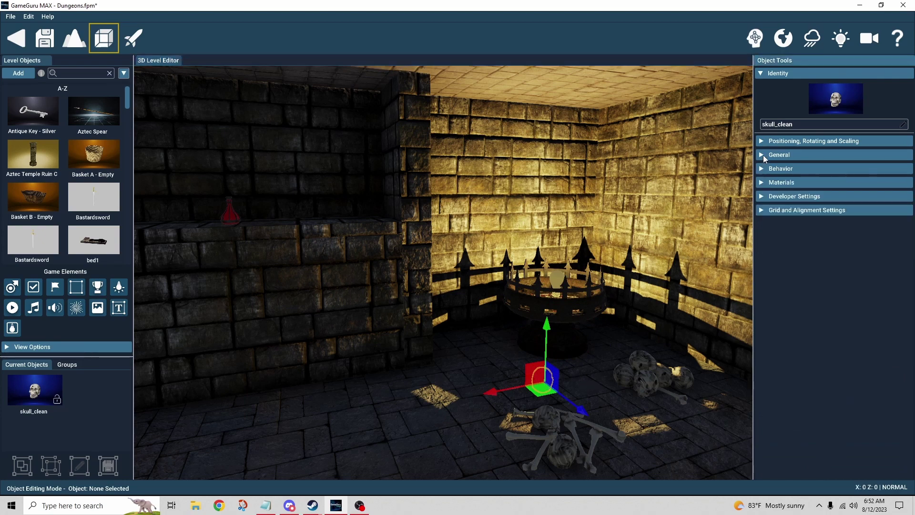
{"action": "left_click", "coordinate": [762, 156]}
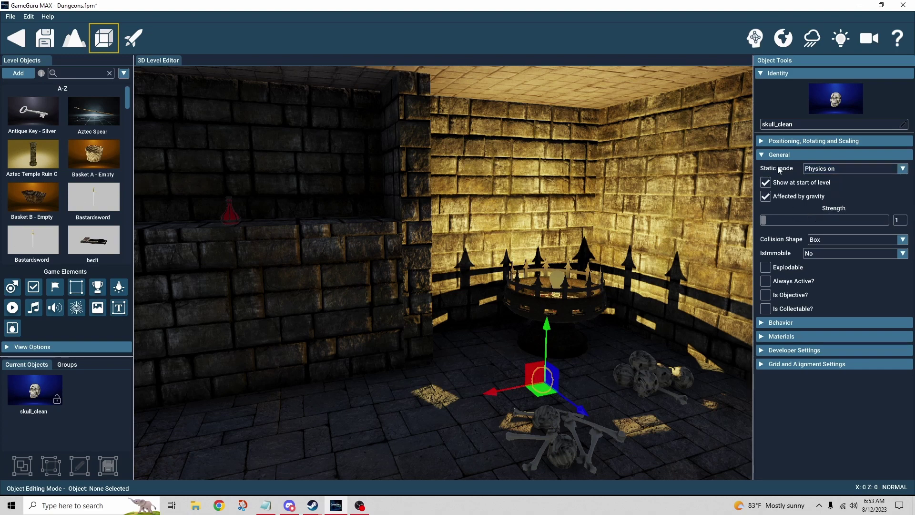
{"action": "left_click", "coordinate": [762, 154]}
{"action": "left_click", "coordinate": [762, 196]}
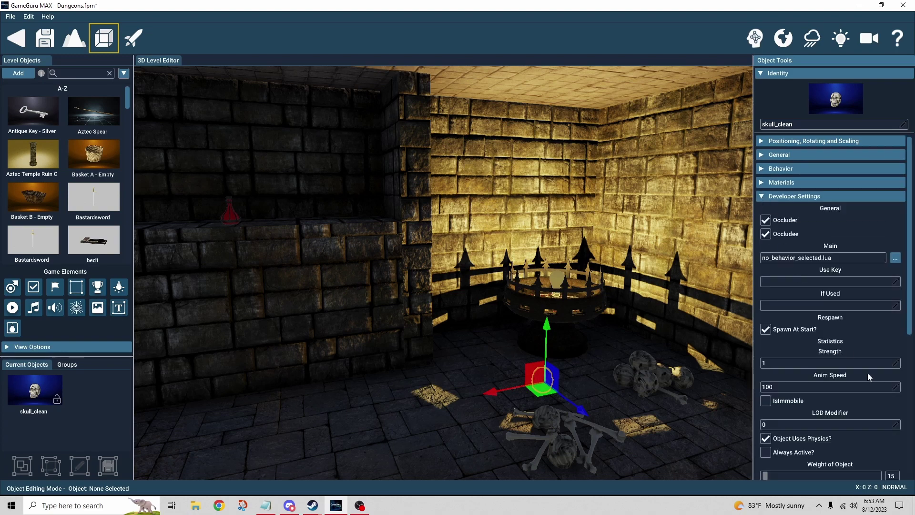
{"action": "scroll", "coordinate": [867, 372], "scroll_direction": "down", "scroll_amount": 3}
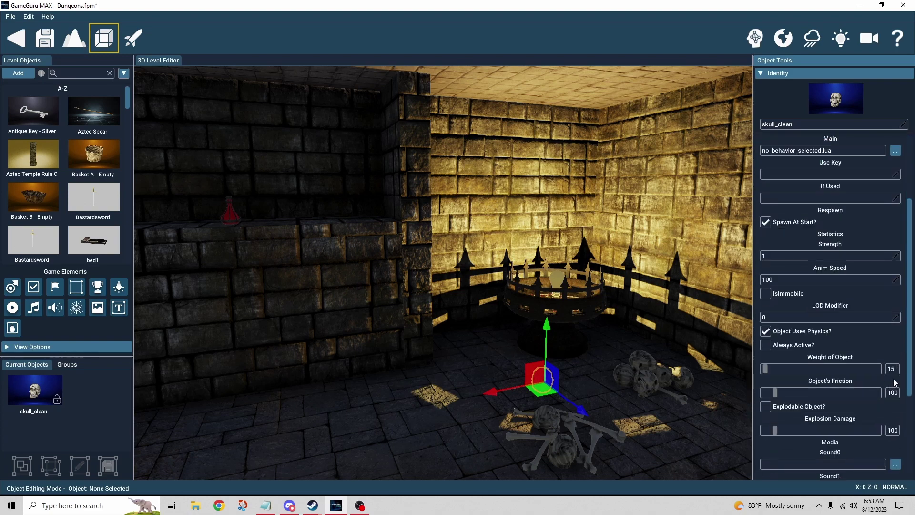
- Examine the red potion bottle's developer settings, including its weight, and its Health behavior
{"action": "right_click_drag", "start_coordinate": [624, 385], "coordinate": [495, 386]}
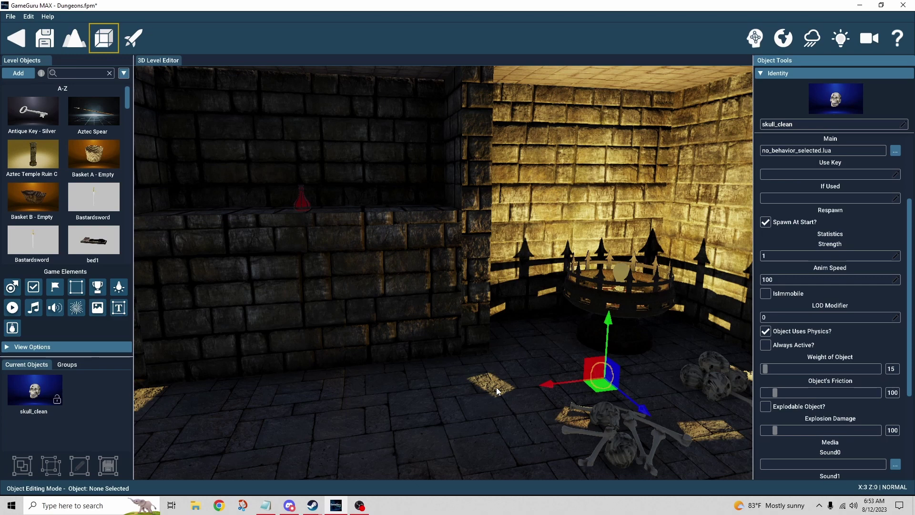
{"action": "right_click_drag", "start_coordinate": [521, 385], "coordinate": [524, 342]}
{"action": "key", "text": "w"}
{"action": "left_click", "coordinate": [484, 270]}
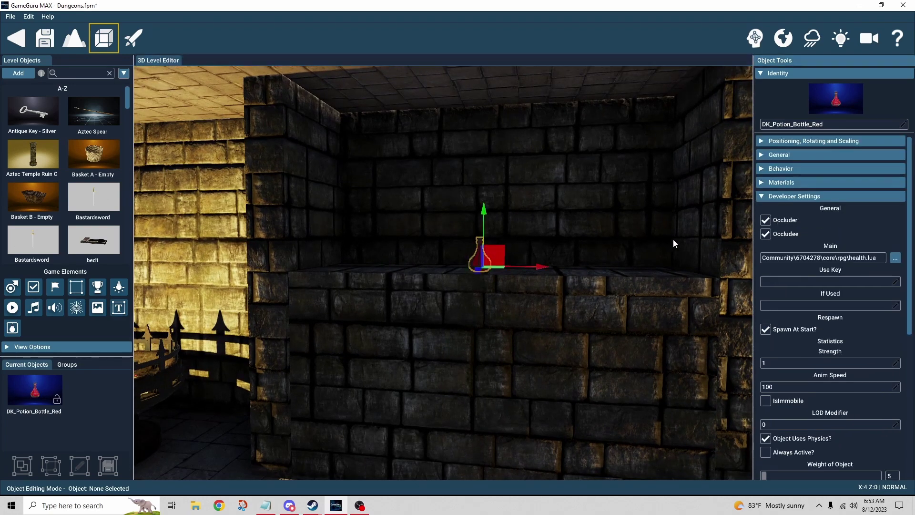
{"action": "left_click", "coordinate": [761, 197]}
{"action": "left_click", "coordinate": [781, 169]}
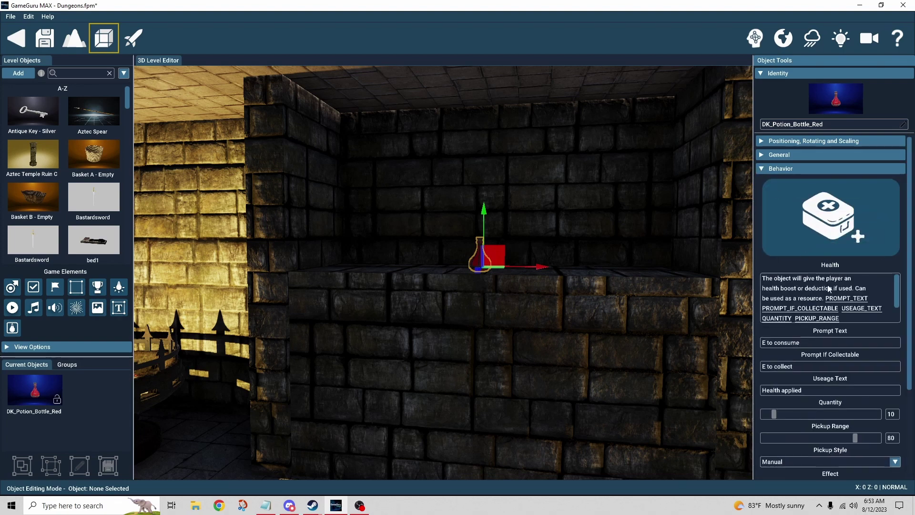
{"action": "left_click", "coordinate": [762, 169]}
{"action": "scroll", "coordinate": [667, 190], "scroll_direction": "down", "scroll_amount": 5}
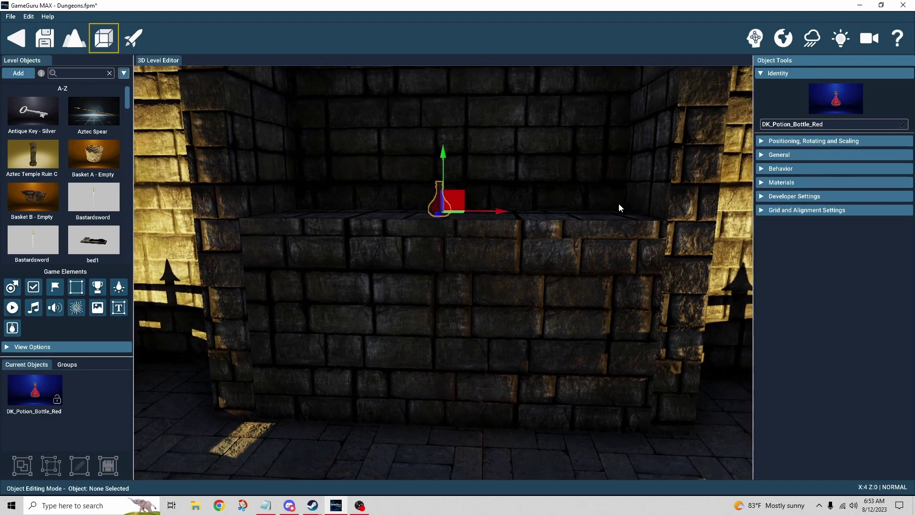
- Review the Weight Switch settings of the wall block under the potion, including its activation weight
{"action": "left_click", "coordinate": [435, 323]}
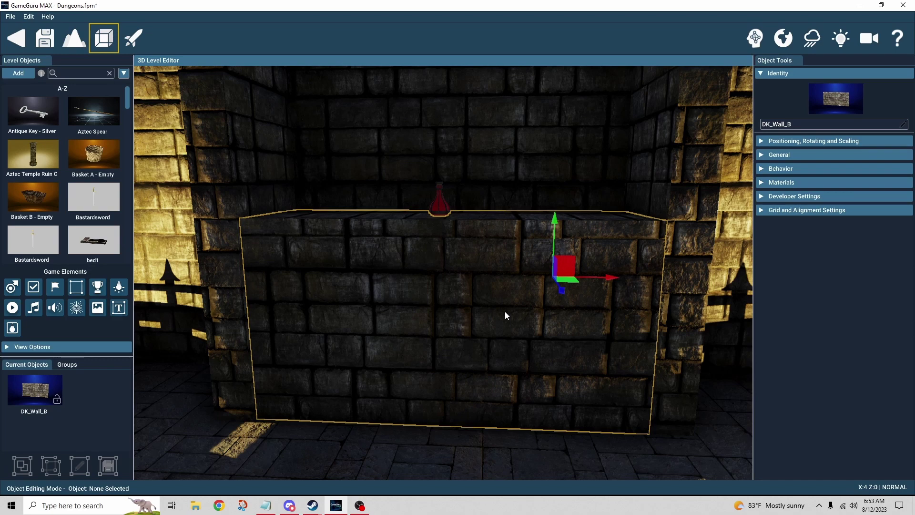
{"action": "left_click", "coordinate": [761, 171]}
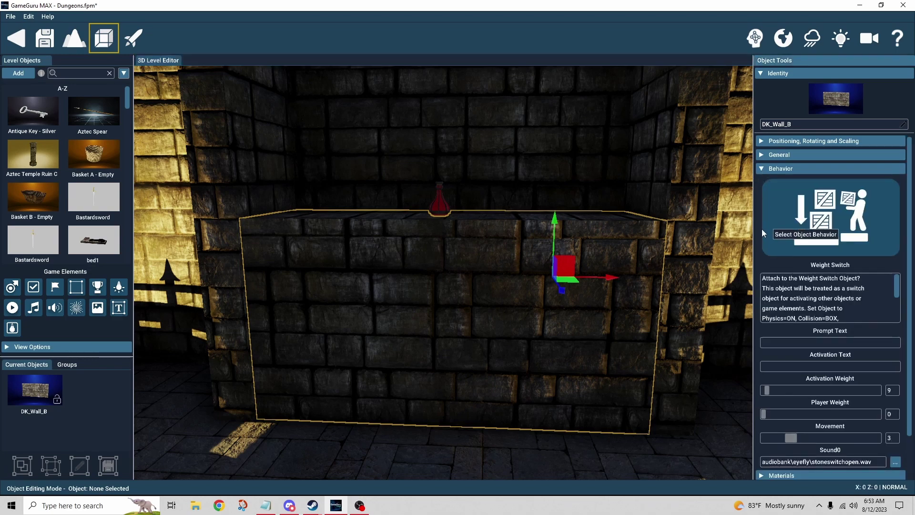
{"action": "scroll", "coordinate": [756, 275], "scroll_direction": "down", "scroll_amount": 2}
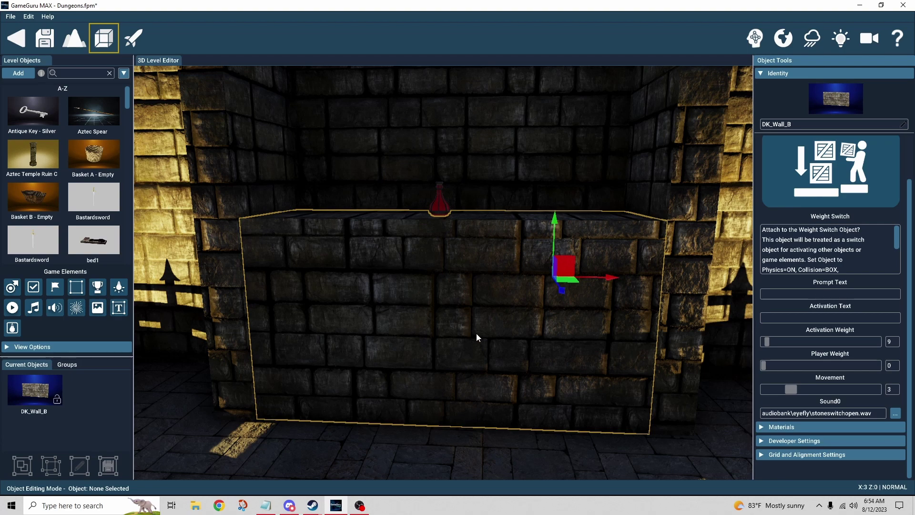
{"action": "right_click_drag", "start_coordinate": [505, 353], "coordinate": [595, 226]}
{"action": "right_click_drag", "start_coordinate": [599, 279], "coordinate": [560, 331]}
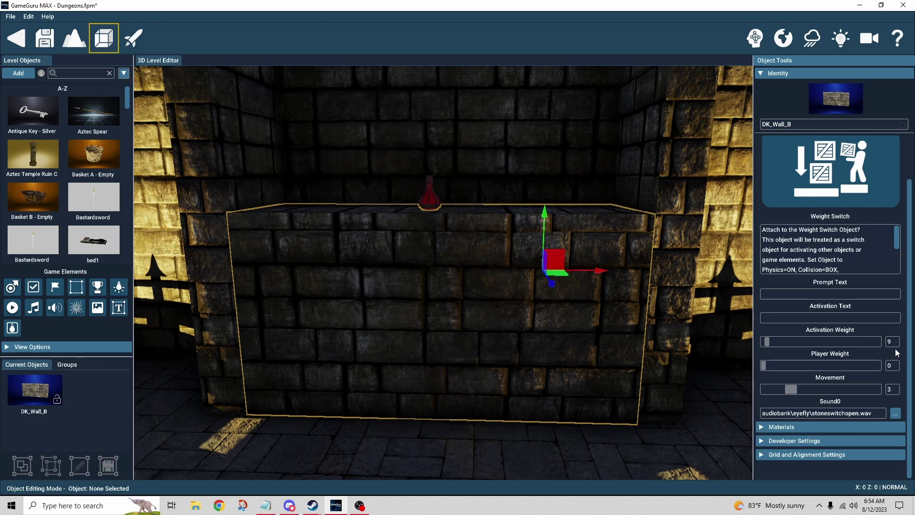
- Recheck the potion bottle, and review the wall block's player weight, movement and Sound0 settings
{"action": "left_click", "coordinate": [430, 202]}
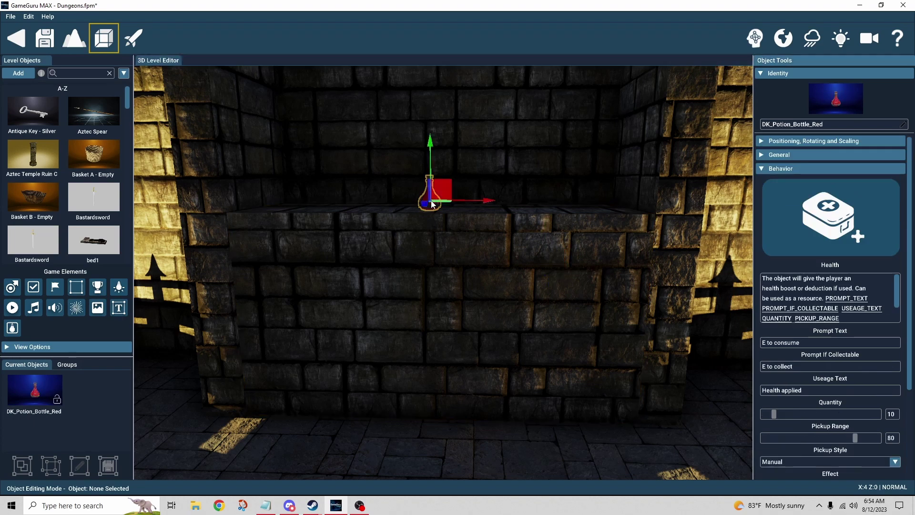
{"action": "left_click", "coordinate": [509, 360]}
{"action": "right_click_drag", "start_coordinate": [674, 386], "coordinate": [655, 359]}
{"action": "scroll", "coordinate": [900, 397], "scroll_direction": "down", "scroll_amount": 2}
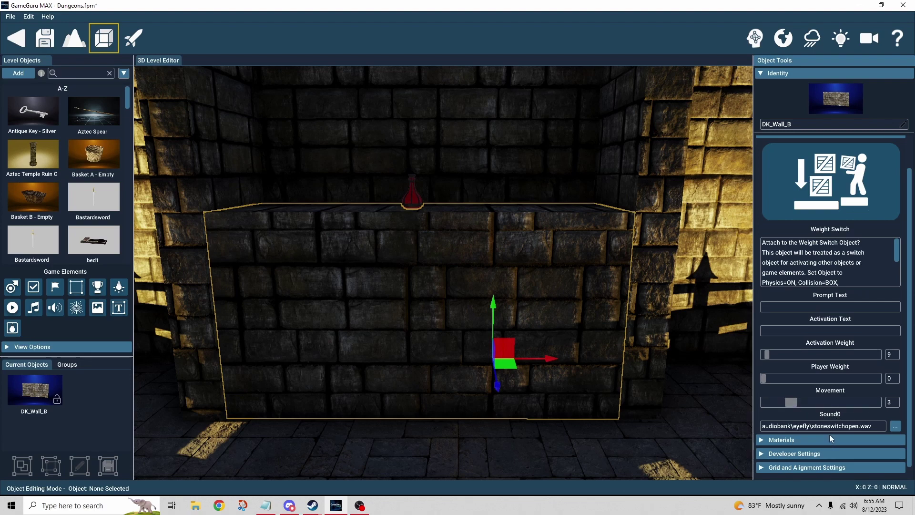
- Display the logic connections to examine the link from the weight-switch wall to the far wall, and hide them again
{"action": "right_click_drag", "start_coordinate": [721, 427], "coordinate": [759, 230]}
{"action": "left_click", "coordinate": [756, 42]}
{"action": "right_click_drag", "start_coordinate": [601, 333], "coordinate": [381, 281]}
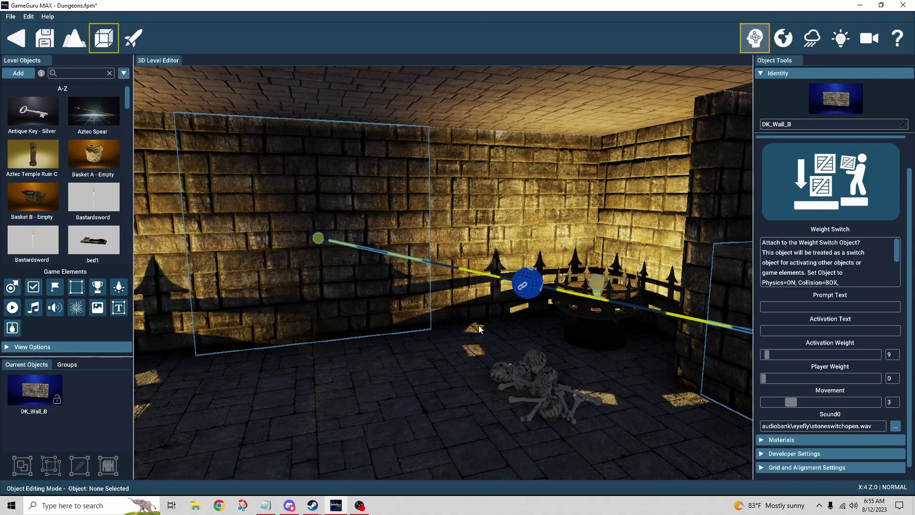
{"action": "left_click", "coordinate": [755, 38]}
- Select the linked far wall section and review its Door Sliding behavior settings
{"action": "left_click", "coordinate": [375, 299]}
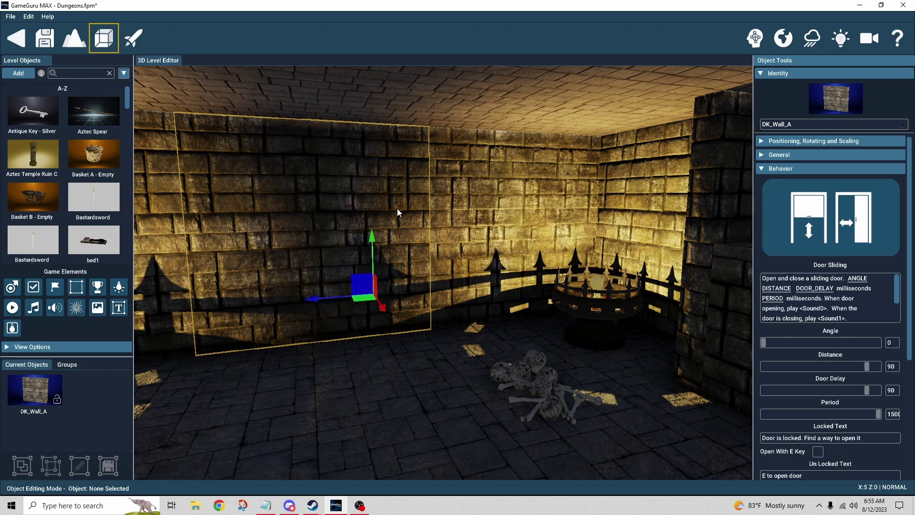
{"action": "right_click_drag", "start_coordinate": [442, 346], "coordinate": [479, 379]}
{"action": "key", "text": "w"}
{"action": "key", "text": "a"}
{"action": "key", "text": "s"}
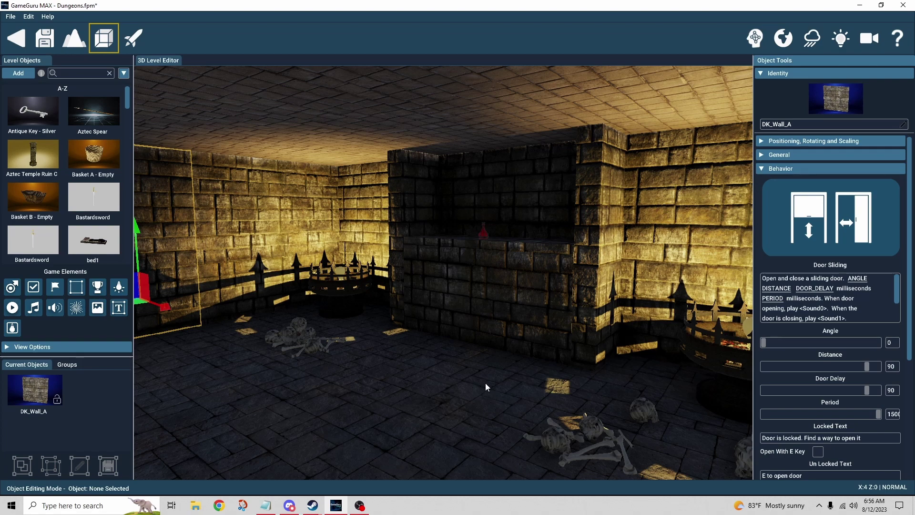
{"action": "right_click_drag", "start_coordinate": [496, 382], "coordinate": [324, 382]}
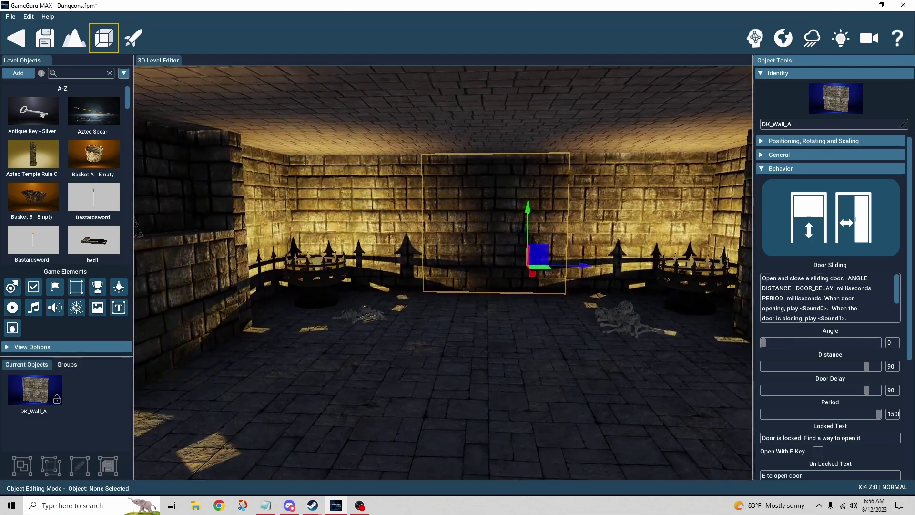
{"action": "left_click", "coordinate": [498, 383]}
{"action": "right_click_drag", "start_coordinate": [499, 383], "coordinate": [743, 383]}
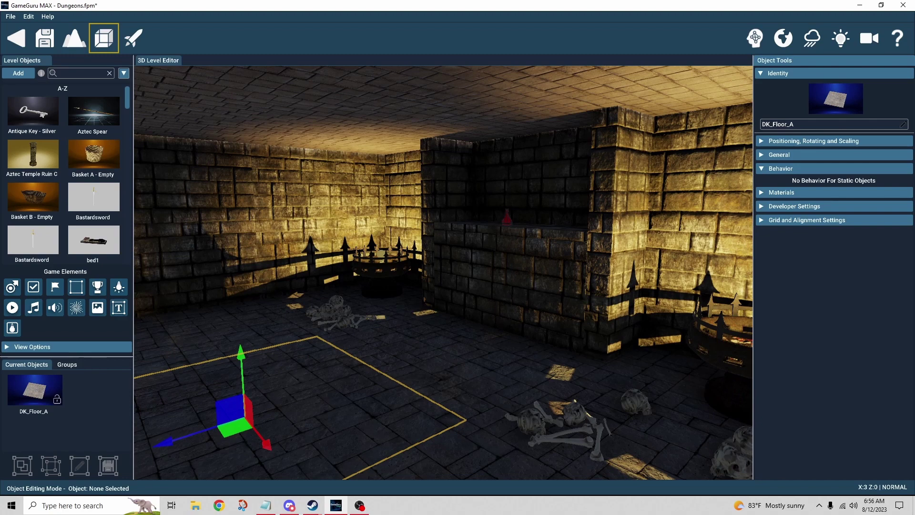